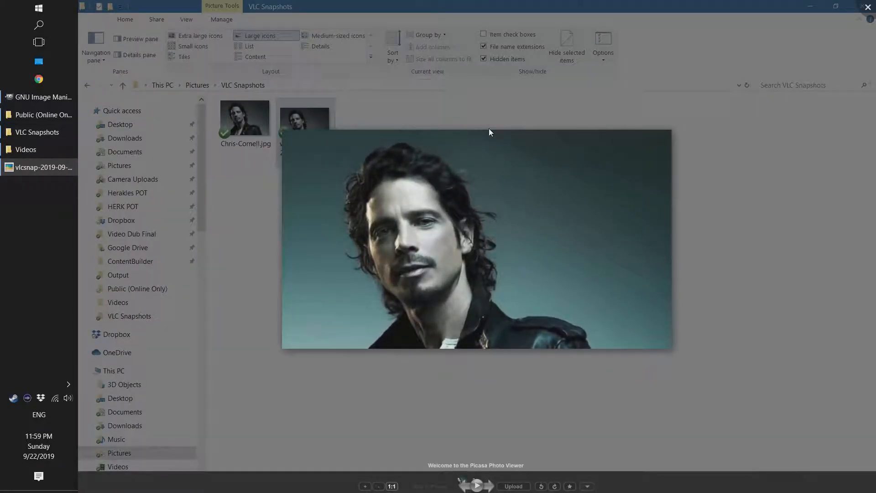
- Compare the two portrait pictures from the VLC Snapshots folder in the photo viewer and close it
{"action": "key", "text": "Left"}
{"action": "key", "text": "Right"}
{"action": "key", "text": "Left"}
{"action": "key", "text": "Right"}
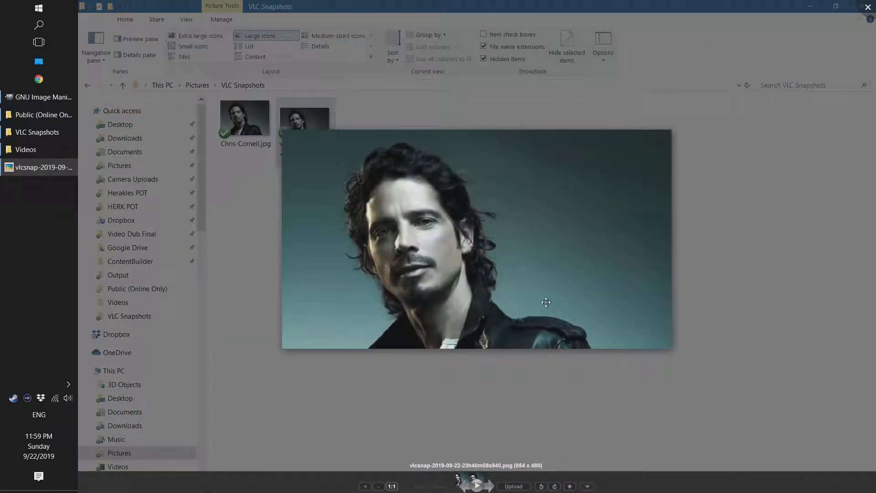
{"action": "key", "text": "Left"}
{"action": "left_click", "coordinate": [868, 9]}
{"action": "left_click", "coordinate": [387, 261]}
- Open Chris-Cornell.jpg from the VLC Snapshots folder in GIMP for editing
{"action": "right_click", "coordinate": [245, 123]}
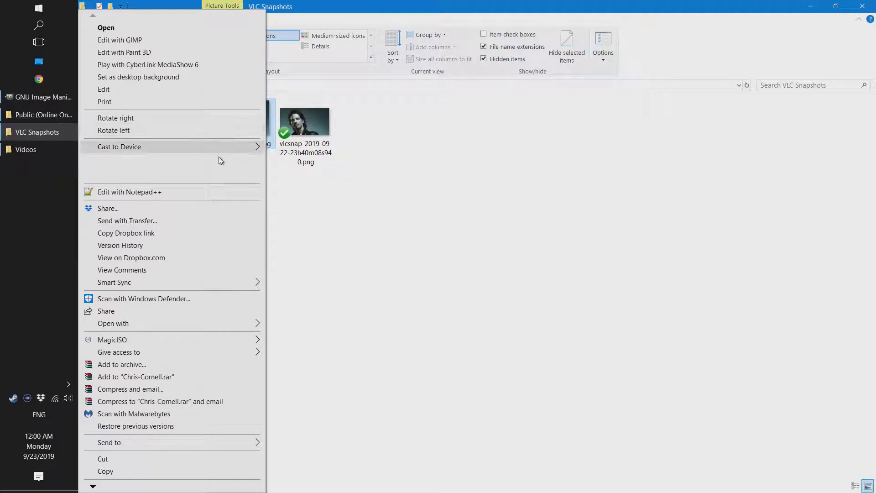
{"action": "left_click", "coordinate": [204, 39]}
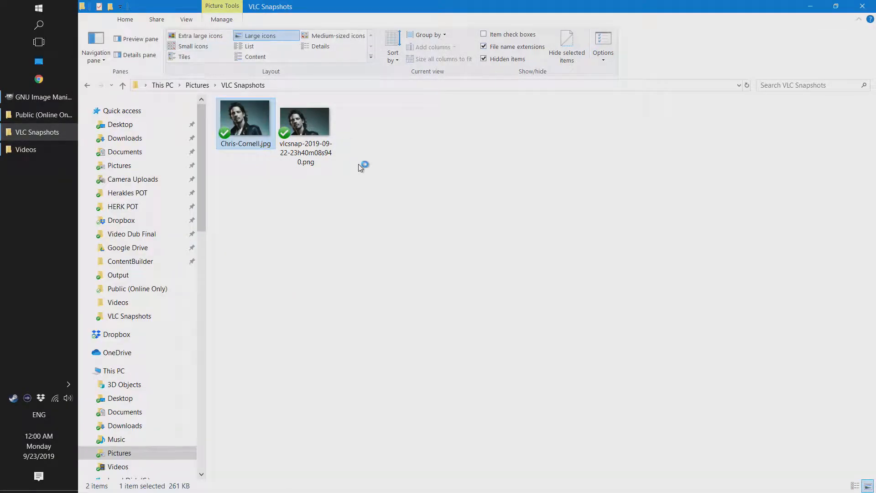
{"action": "left_click", "coordinate": [45, 103]}
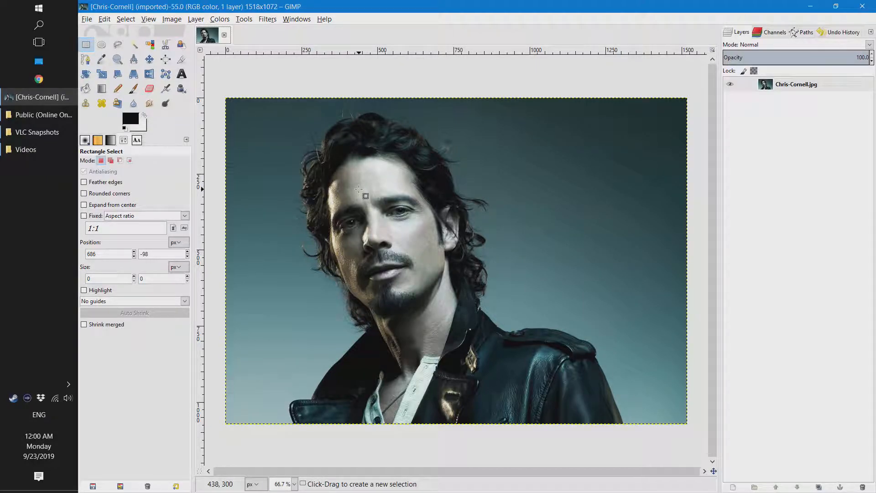
- Examine the X and Y resolution in the image's advanced EXIF properties and close the properties
{"action": "left_click", "coordinate": [88, 20]}
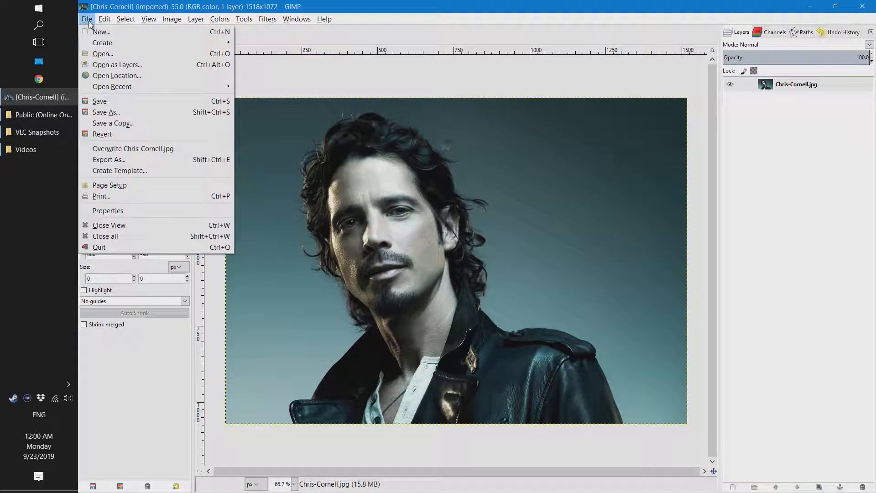
{"action": "left_click", "coordinate": [129, 7]}
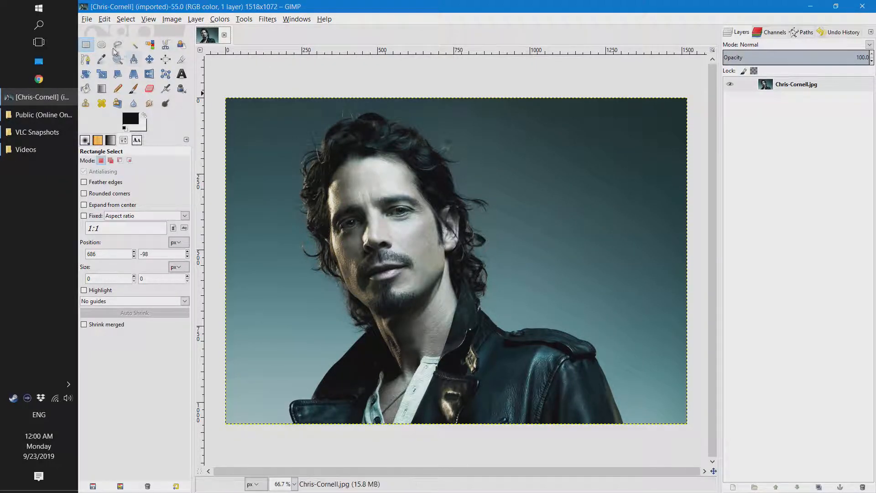
{"action": "left_click", "coordinate": [87, 19]}
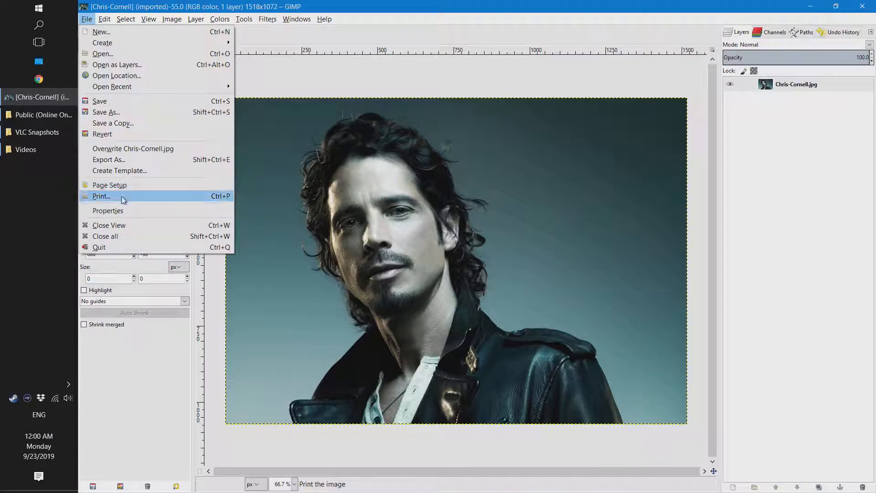
{"action": "left_click", "coordinate": [118, 211]}
{"action": "left_click", "coordinate": [534, 163]}
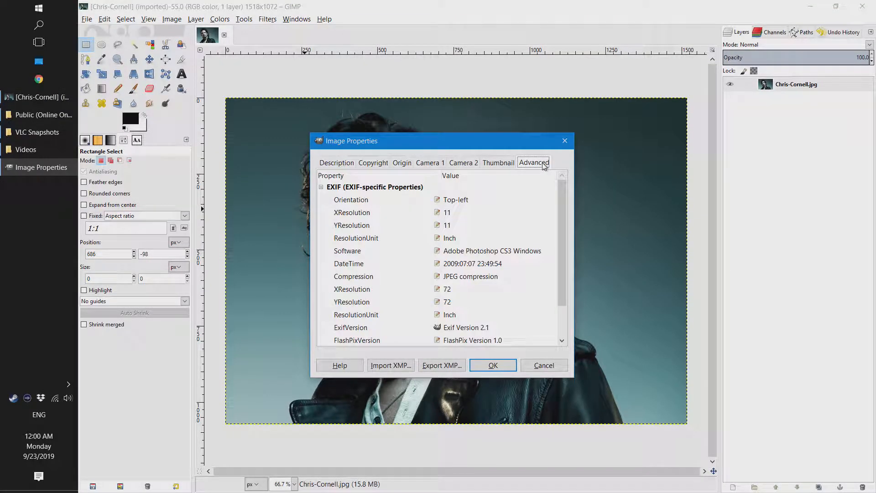
{"action": "left_click", "coordinate": [453, 214]}
{"action": "left_click", "coordinate": [453, 225]}
{"action": "left_click", "coordinate": [453, 214]}
{"action": "left_click", "coordinate": [455, 221]}
{"action": "left_click", "coordinate": [461, 213]}
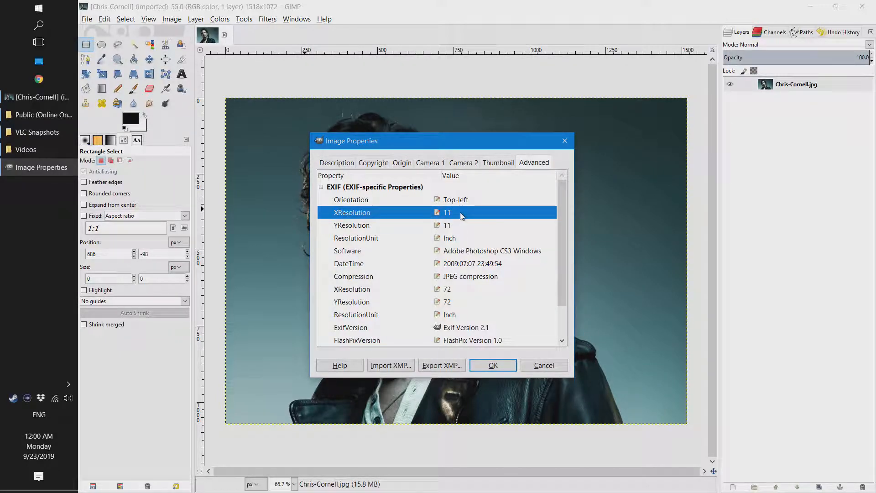
{"action": "left_click", "coordinate": [565, 142]}
{"action": "left_click", "coordinate": [565, 143]}
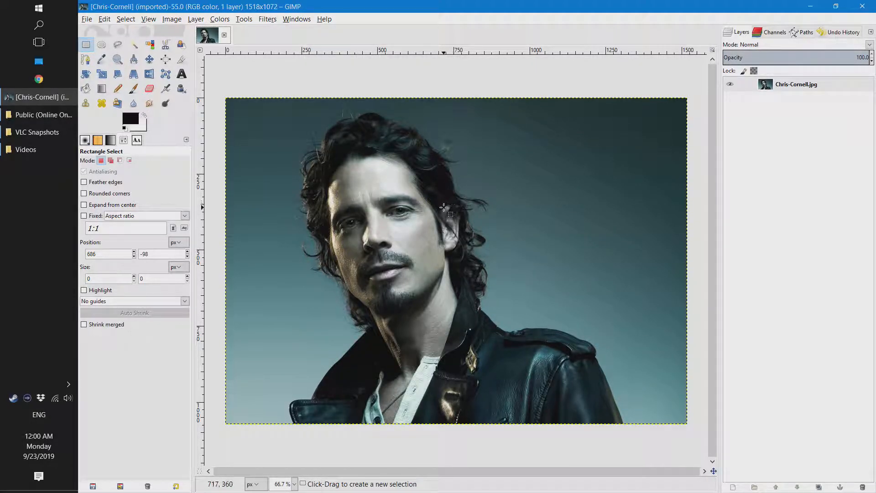
{"action": "scroll", "coordinate": [448, 224], "scroll_direction": "down", "scroll_amount": 2}
{"action": "scroll", "coordinate": [439, 244], "scroll_direction": "up", "scroll_amount": 2}
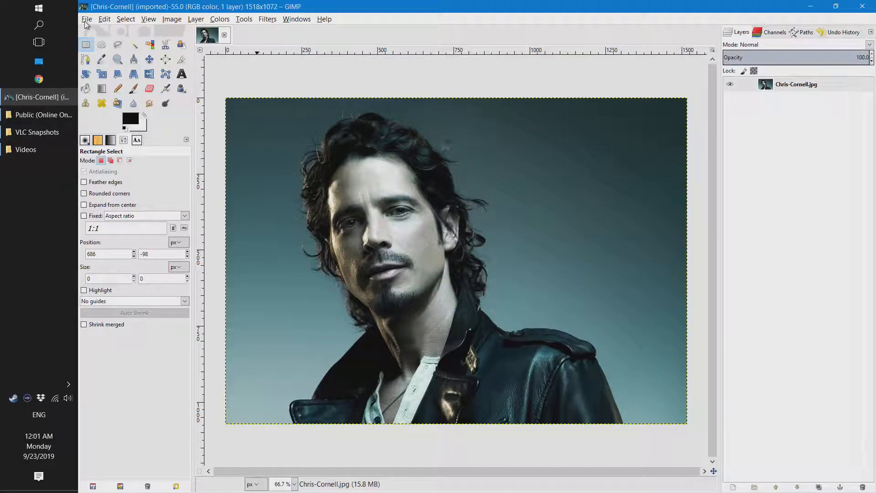
{"action": "scroll", "coordinate": [426, 174], "scroll_direction": "up", "scroll_amount": 3}
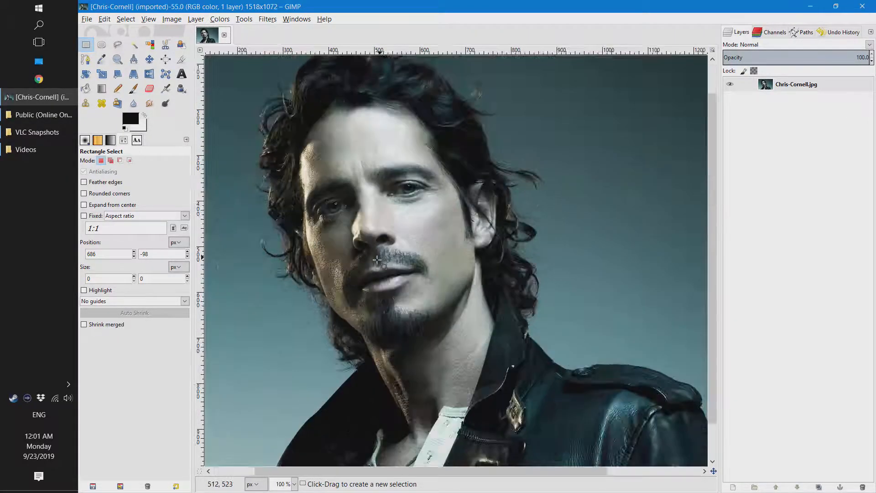
{"action": "scroll", "coordinate": [425, 173], "scroll_direction": "down", "scroll_amount": 4}
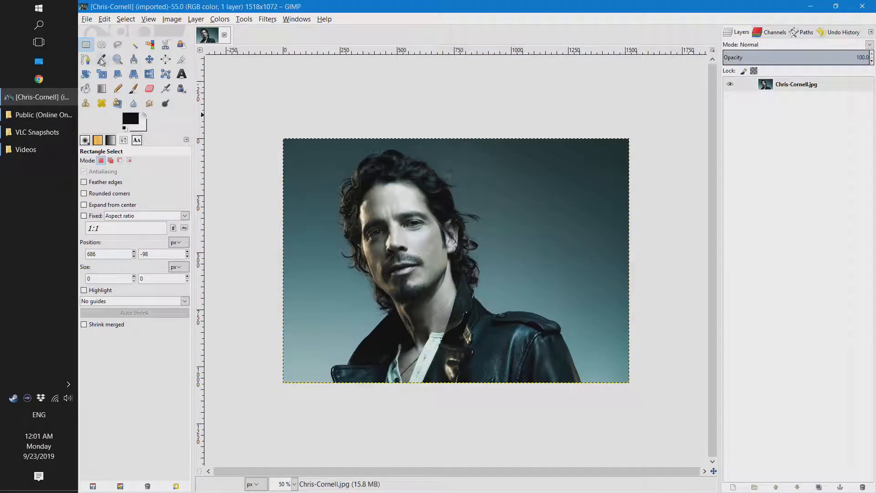
{"action": "scroll", "coordinate": [377, 233], "scroll_direction": "up", "scroll_amount": 1}
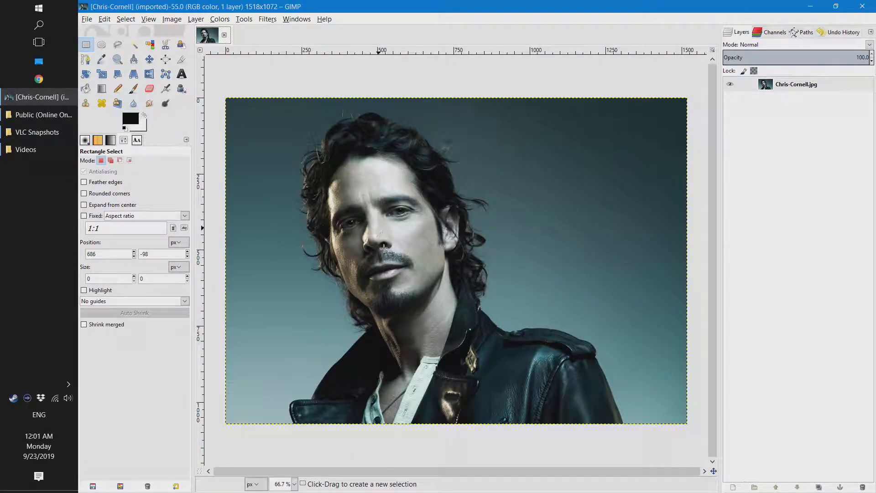
{"action": "scroll", "coordinate": [404, 239], "scroll_direction": "up", "scroll_amount": 3}
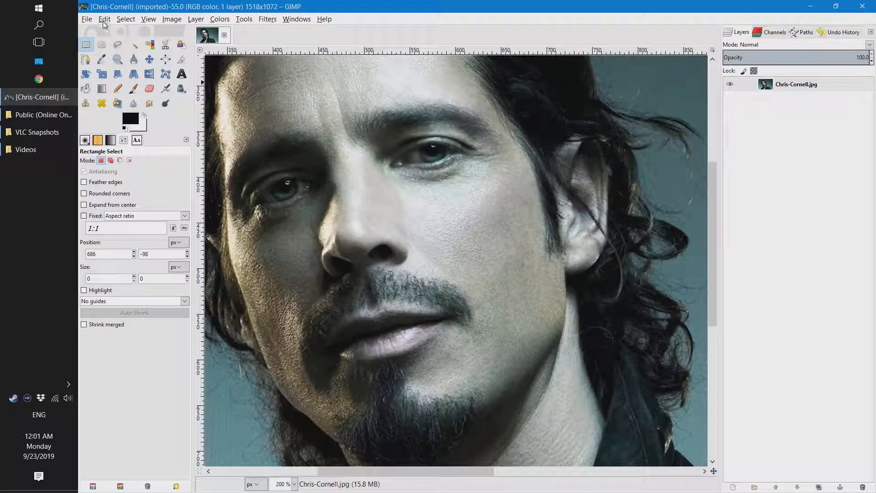
- Create a new 1518 × 1072 px image with the X resolution set to 300 pixels/in
{"action": "left_click", "coordinate": [87, 19]}
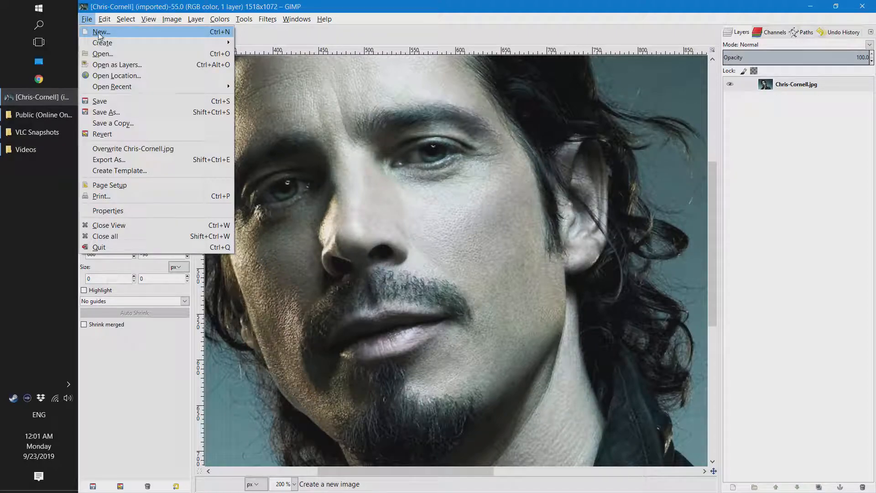
{"action": "left_click", "coordinate": [99, 32]}
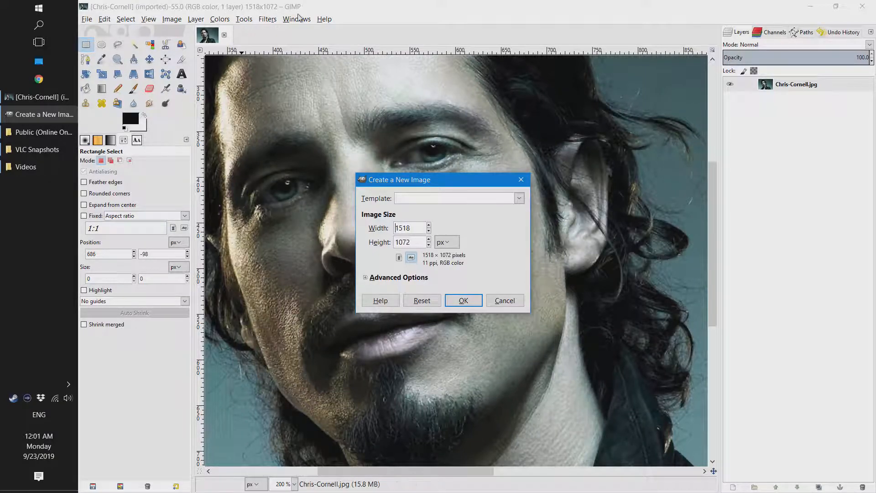
{"action": "left_click", "coordinate": [385, 279]}
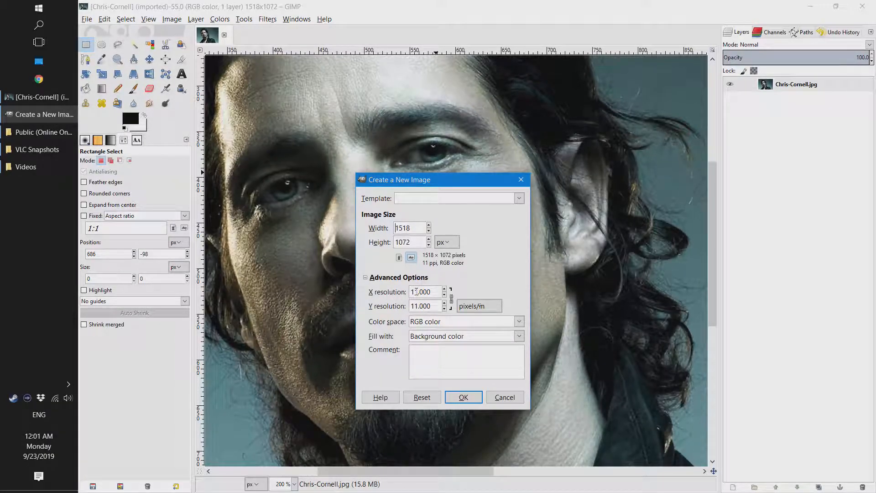
{"action": "left_click_drag", "start_coordinate": [432, 292], "coordinate": [394, 294]}
{"action": "type", "text": "300"}
{"action": "left_click", "coordinate": [473, 400]}
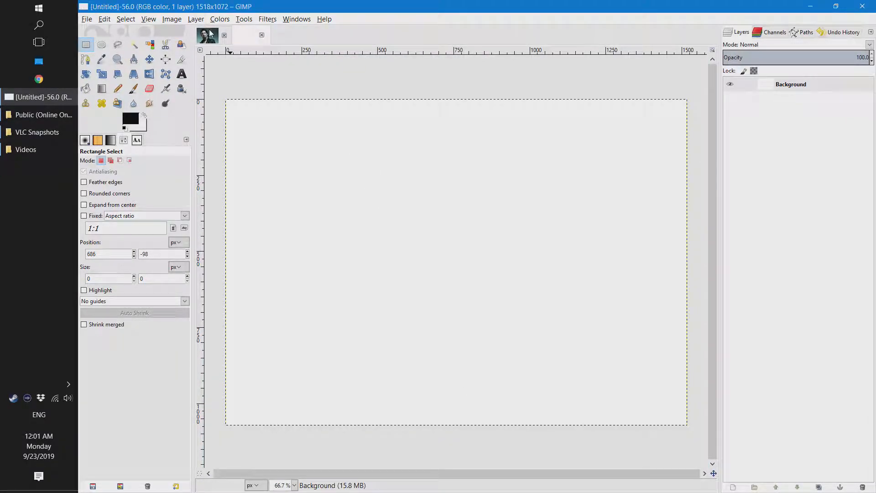
- Select the entire Chris-Cornell.jpg image and copy it to the clipboard
{"action": "left_click", "coordinate": [212, 36]}
{"action": "scroll", "coordinate": [436, 163], "scroll_direction": "down", "scroll_amount": 2}
{"action": "scroll", "coordinate": [645, 156], "scroll_direction": "down", "scroll_amount": 2}
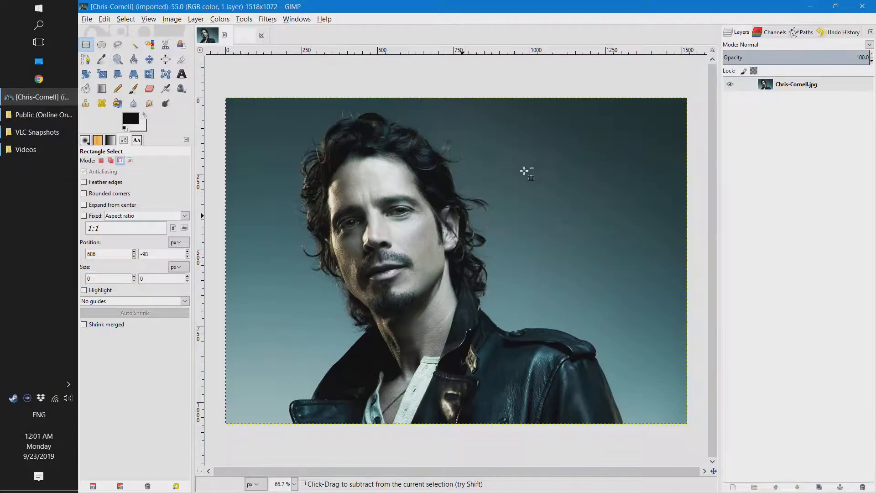
{"action": "left_click", "coordinate": [779, 84]}
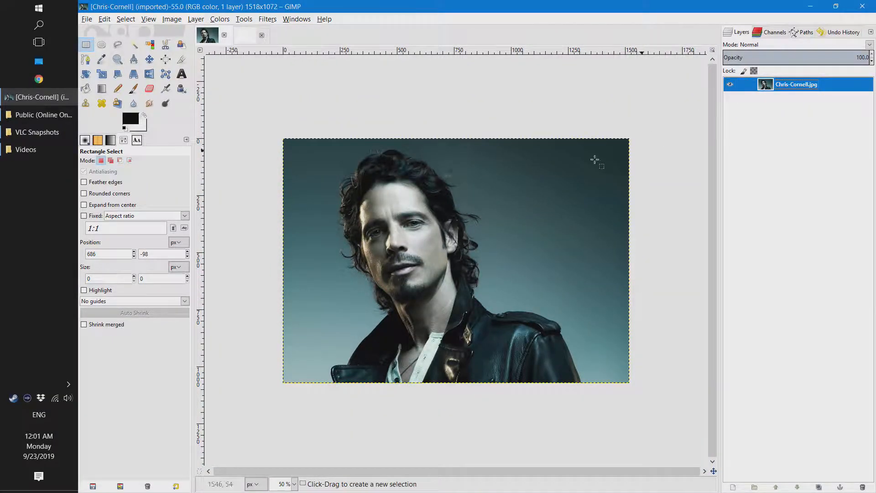
{"action": "left_click", "coordinate": [86, 46]}
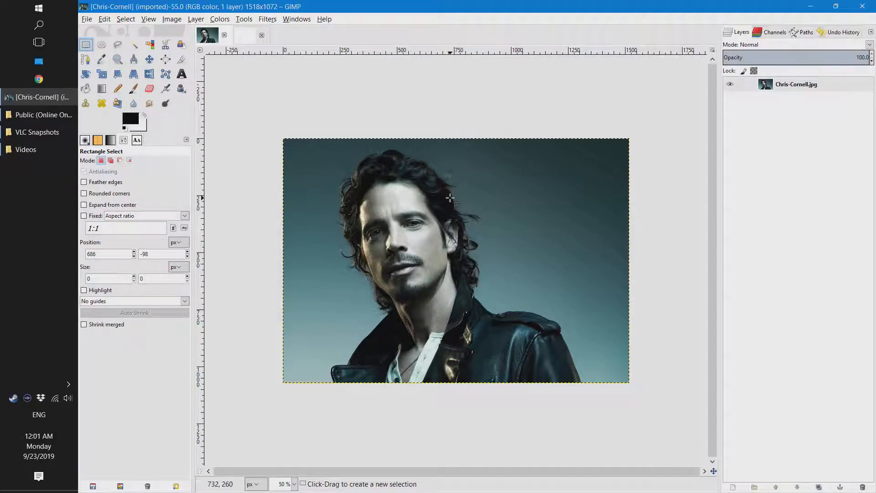
{"action": "left_click", "coordinate": [450, 198]}
{"action": "key", "text": "ctrl+a"}
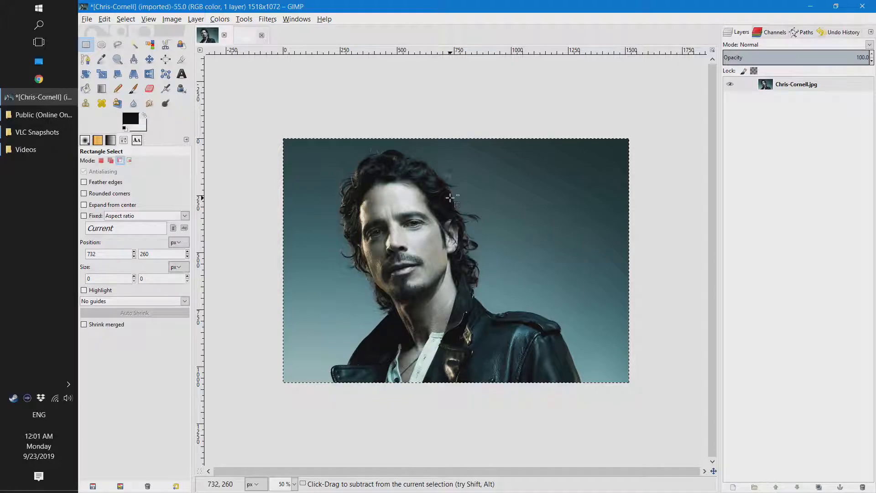
{"action": "key", "text": "ctrl+c"}
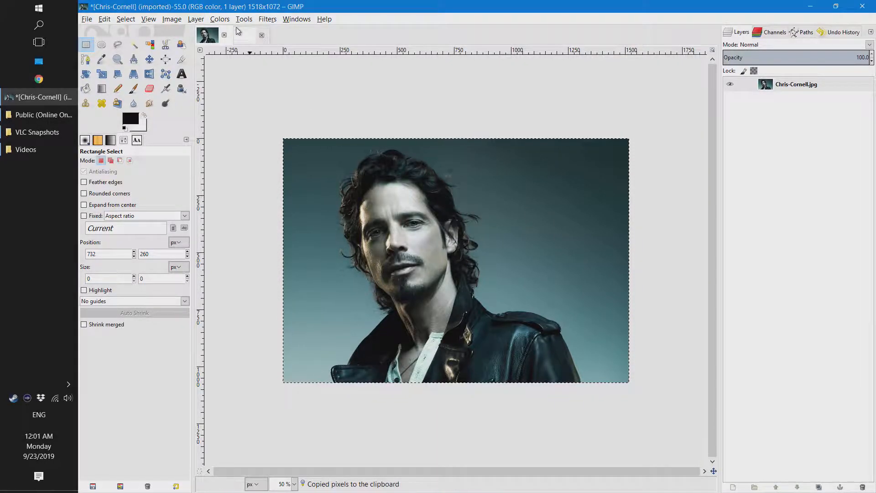
- Add a transparent 1518 × 1072 px layer to the new blank image, keeping the suggested layer name
{"action": "left_click", "coordinate": [248, 37]}
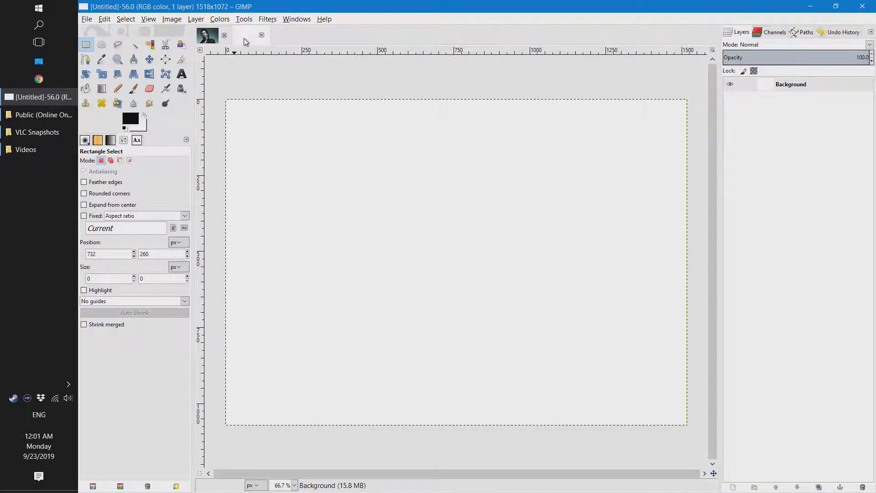
{"action": "right_click", "coordinate": [782, 85]}
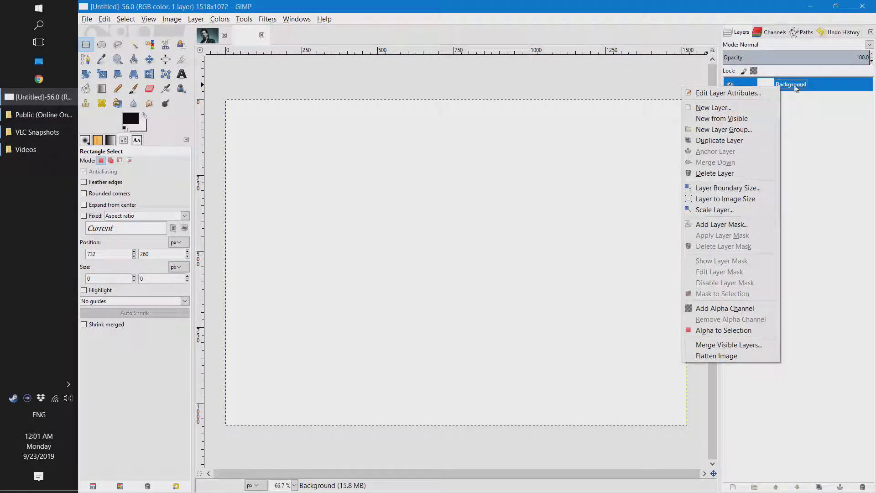
{"action": "left_click", "coordinate": [738, 107]}
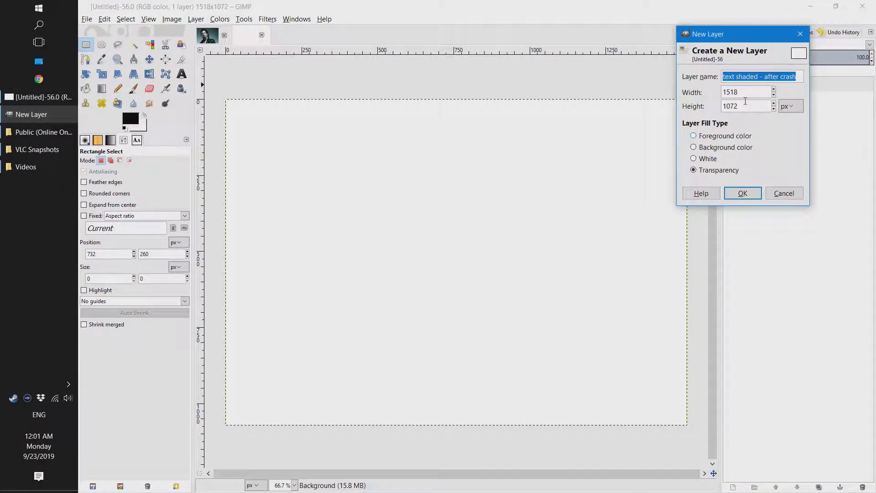
{"action": "left_click", "coordinate": [742, 193]}
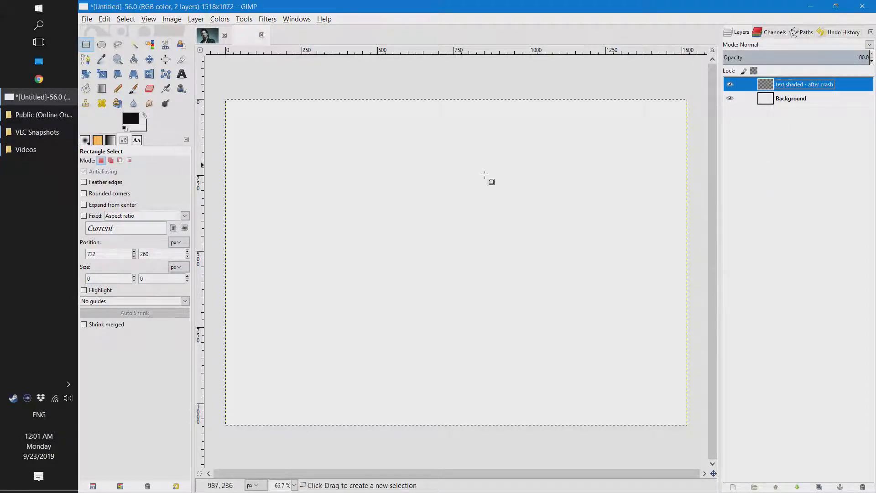
- Paste the copied portrait into the new image and anchor it to the transparent layer
{"action": "left_click", "coordinate": [384, 202]}
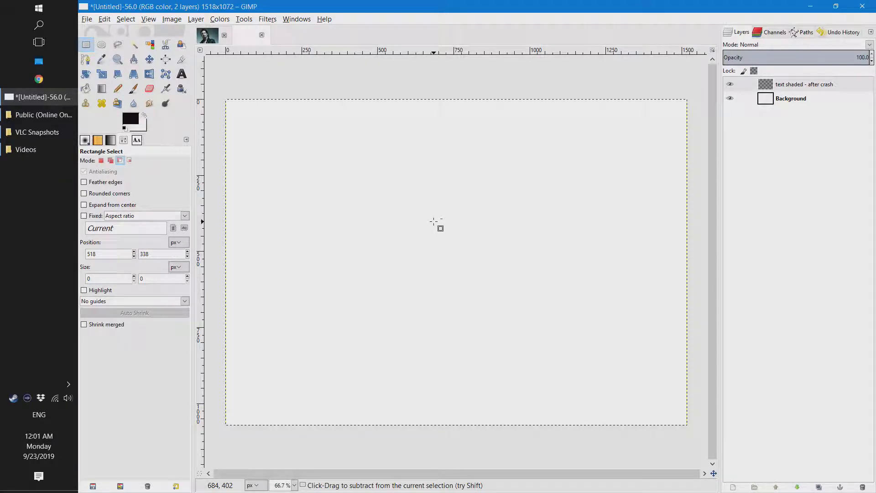
{"action": "key", "text": "ctrl+v"}
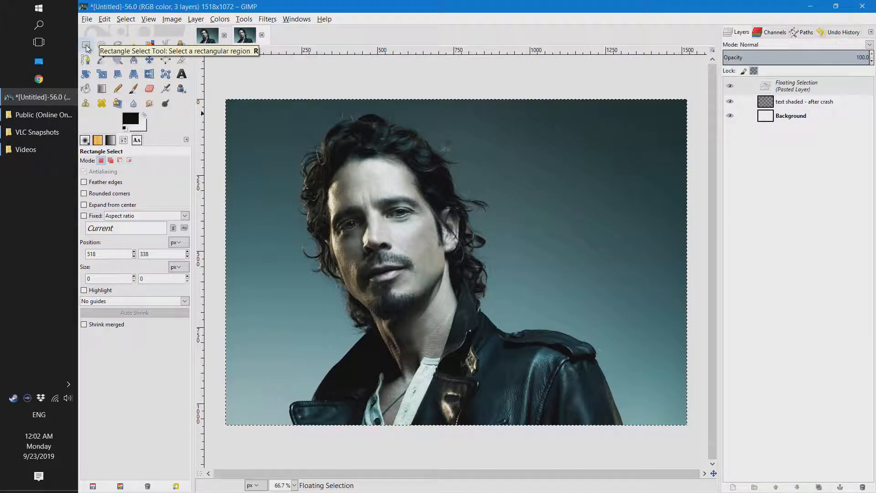
{"action": "key", "text": "minus"}
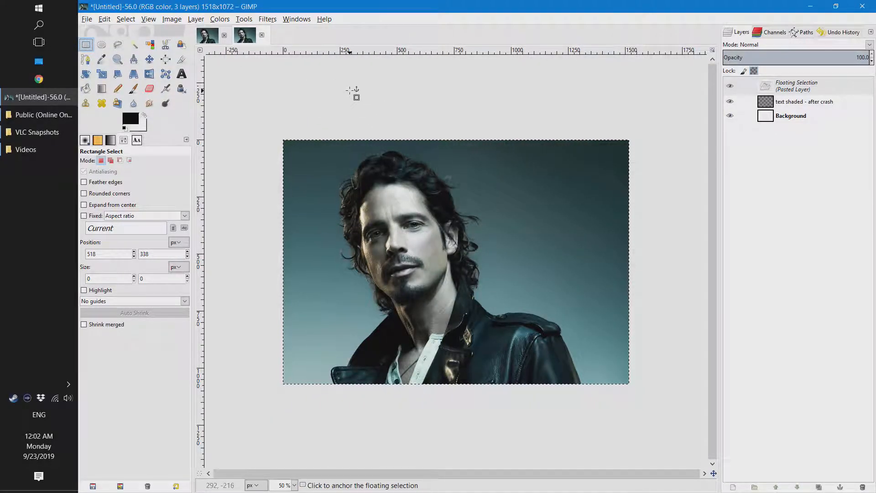
{"action": "left_click", "coordinate": [352, 92]}
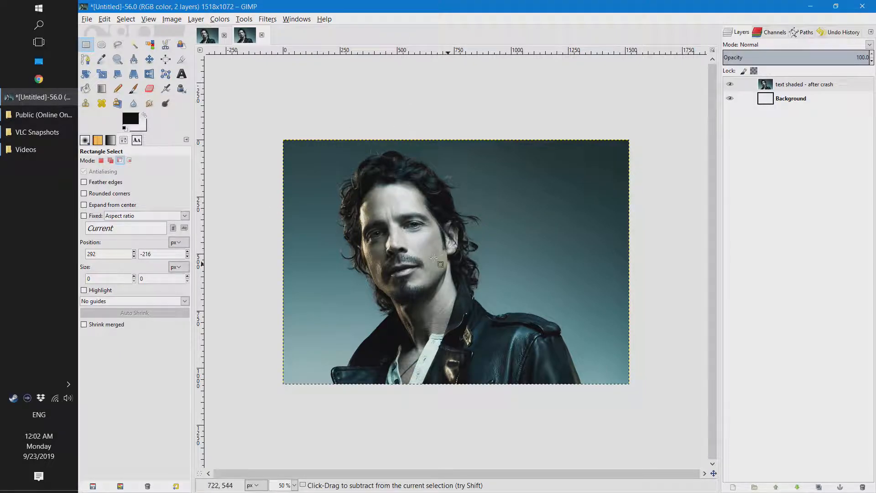
- Compare the facial detail of the pasted portrait with that of the original image at high magnification
{"action": "scroll", "coordinate": [322, 241], "scroll_direction": "up", "scroll_amount": 2}
{"action": "scroll", "coordinate": [322, 240], "scroll_direction": "up", "scroll_amount": 2}
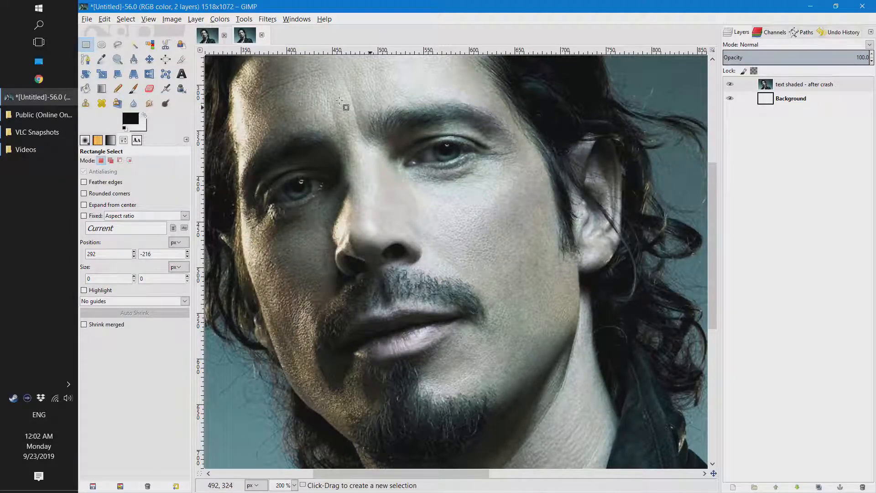
{"action": "left_click", "coordinate": [212, 41]}
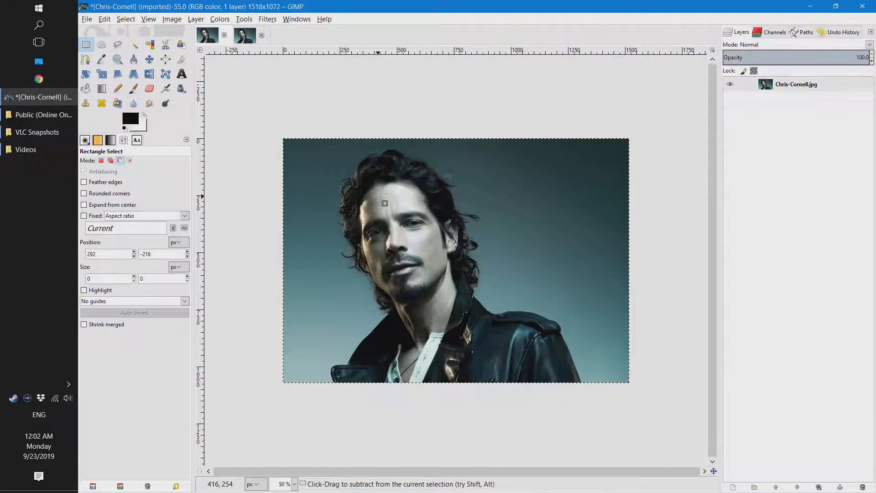
{"action": "scroll", "coordinate": [372, 233], "scroll_direction": "up", "scroll_amount": 2}
{"action": "left_click", "coordinate": [246, 35]}
{"action": "left_click", "coordinate": [206, 36]}
{"action": "left_click", "coordinate": [245, 35]}
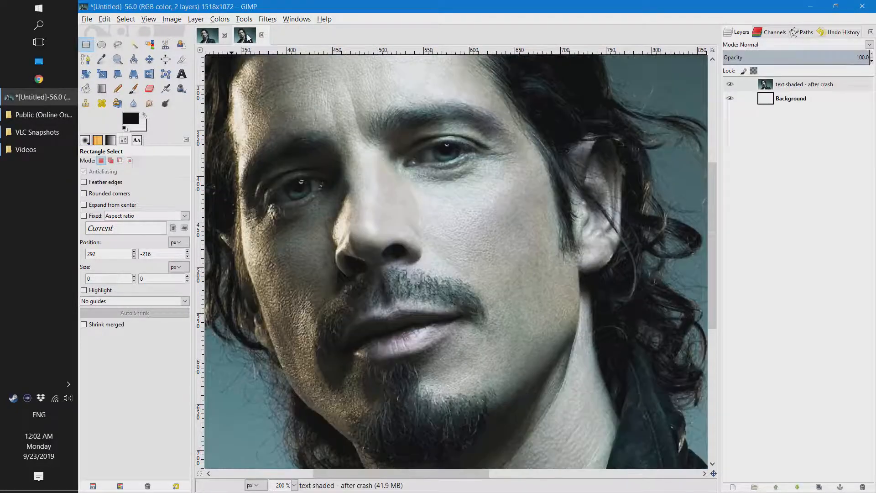
- Duplicate the "text shaded - after crash" portrait layer
{"action": "scroll", "coordinate": [439, 243], "scroll_direction": "down", "scroll_amount": 3}
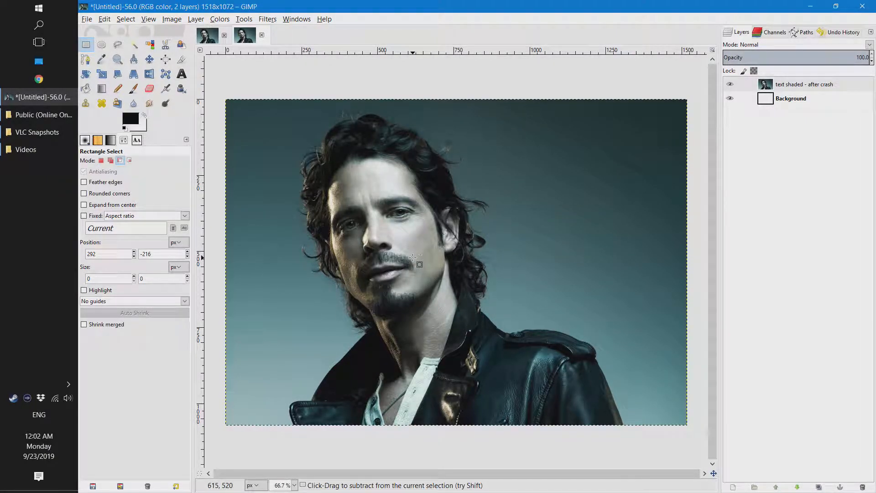
{"action": "left_click", "coordinate": [785, 86]}
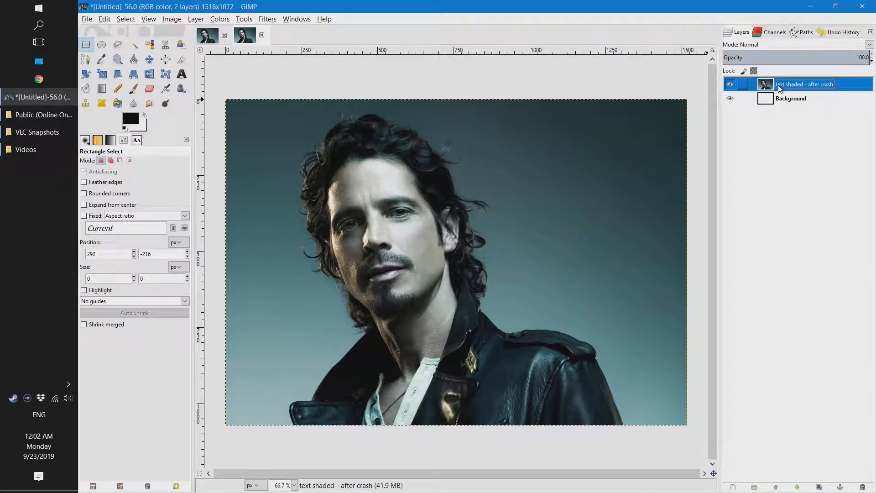
{"action": "right_click", "coordinate": [780, 88]}
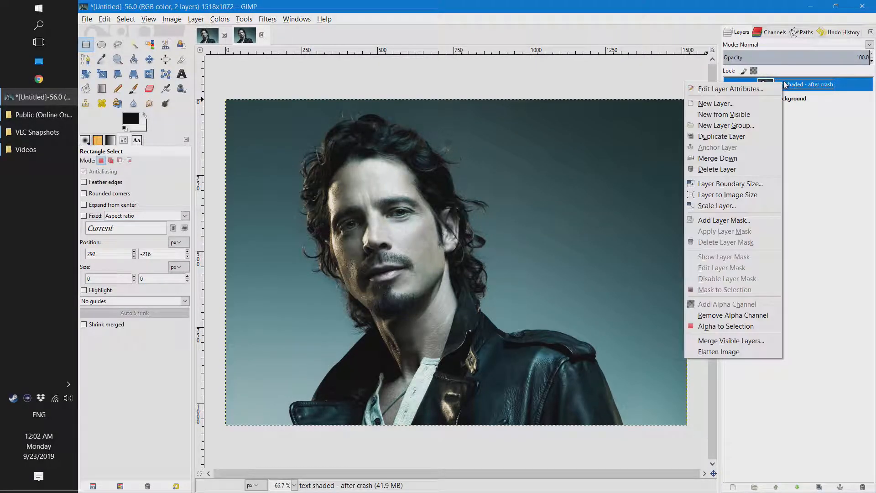
{"action": "left_click", "coordinate": [760, 135]}
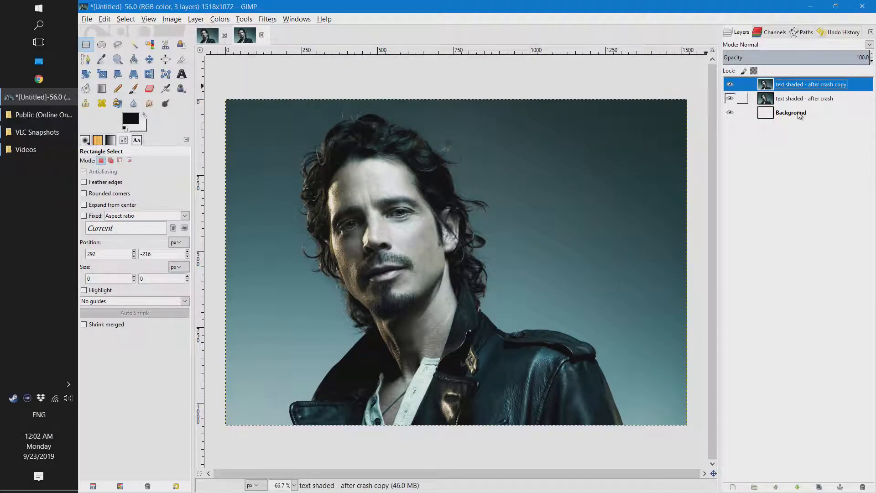
- Apply the Sharpen filter to the duplicated portrait layer, adjusting the sharpness while checking the preview around the eye
{"action": "left_click", "coordinate": [268, 20]}
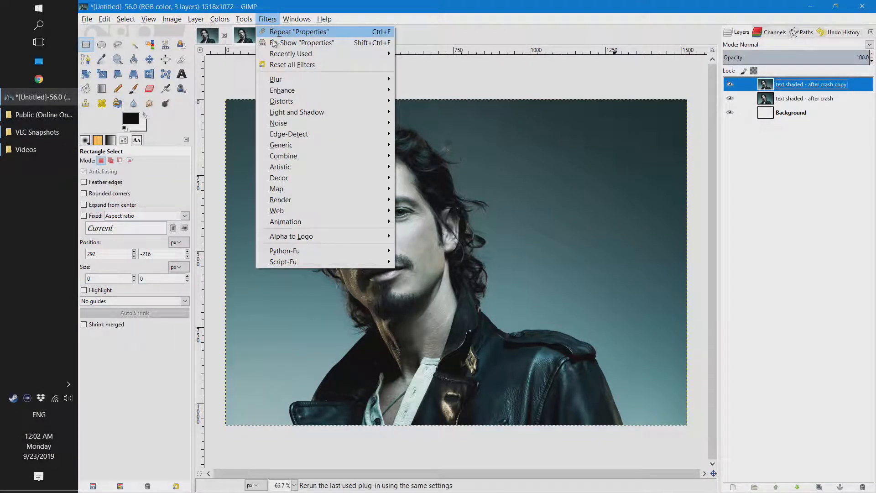
{"action": "mouse_move", "coordinate": [301, 101]}
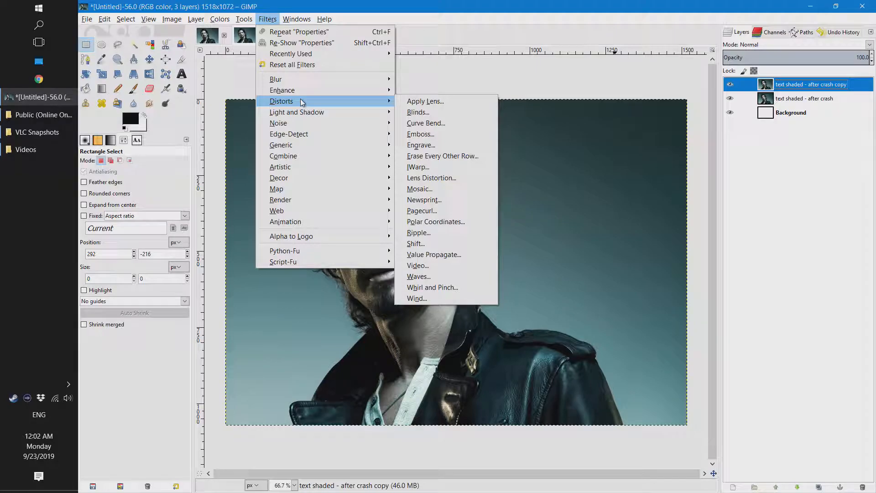
{"action": "mouse_move", "coordinate": [316, 89]}
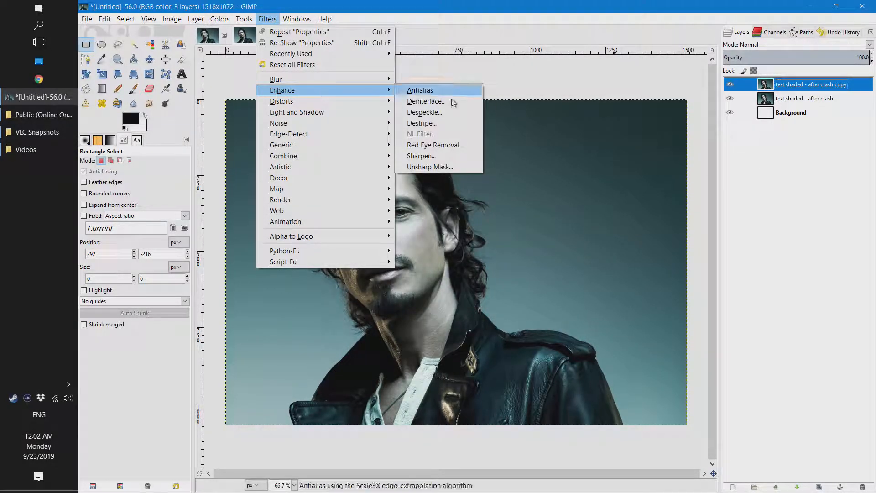
{"action": "left_click", "coordinate": [457, 155]}
{"action": "left_click_drag", "start_coordinate": [481, 219], "coordinate": [485, 218]}
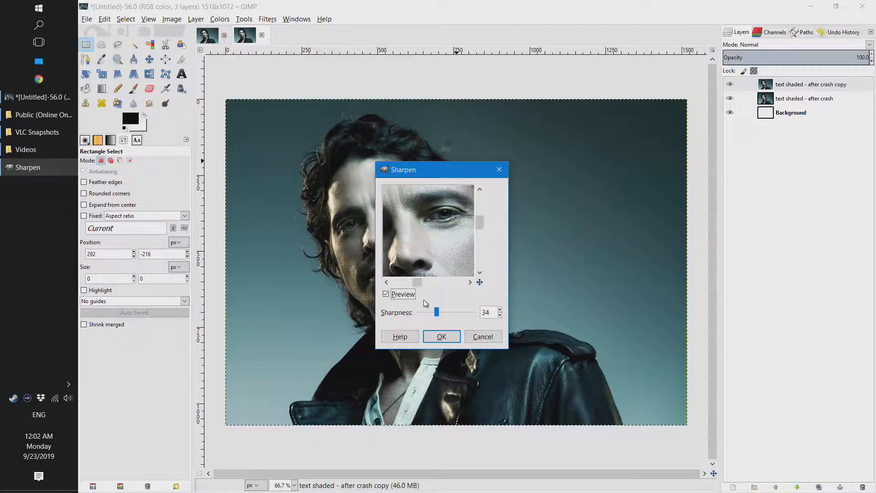
{"action": "mouse_move", "coordinate": [437, 314]}
{"action": "left_mouse_down"}
{"action": "mouse_move", "coordinate": [419, 311]}
{"action": "mouse_move", "coordinate": [472, 315]}
{"action": "mouse_move", "coordinate": [433, 315]}
{"action": "mouse_move", "coordinate": [445, 315]}
{"action": "left_mouse_up"}
{"action": "left_click_drag", "start_coordinate": [433, 314], "coordinate": [439, 317]}
{"action": "left_click", "coordinate": [441, 341]}
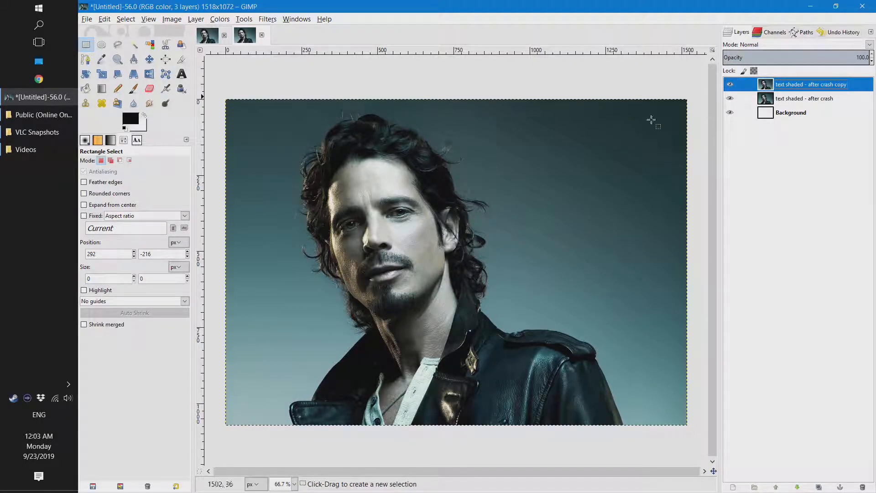
- Compare the facial detail at 300% with the sharpened copy hidden and shown, leaving the copy visible
{"action": "key", "text": "2"}
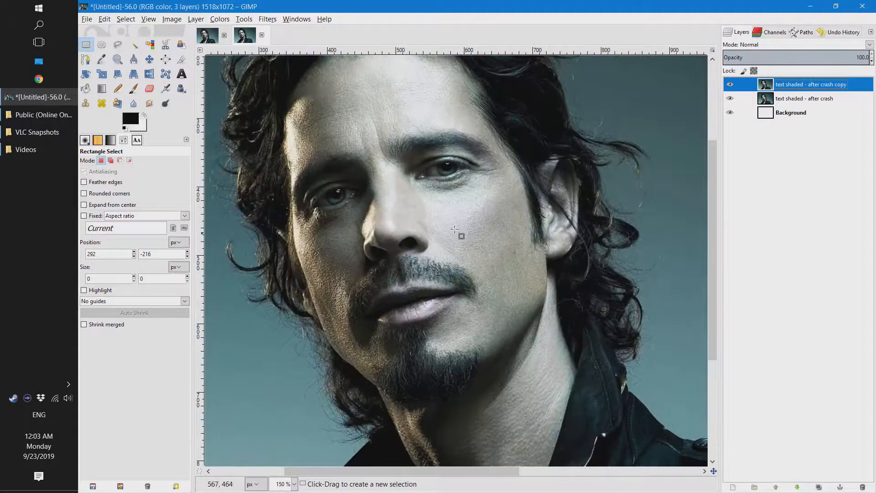
{"action": "scroll", "coordinate": [447, 208], "scroll_direction": "up", "scroll_amount": 1}
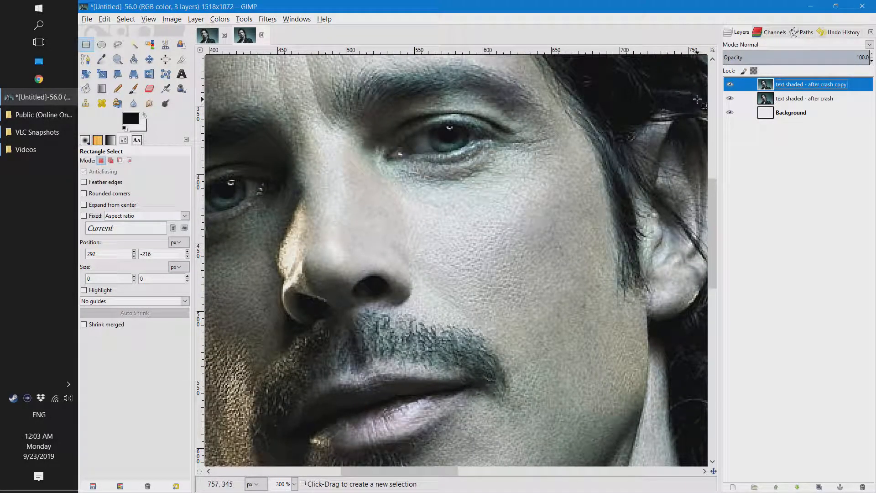
{"action": "left_click", "coordinate": [731, 85]}
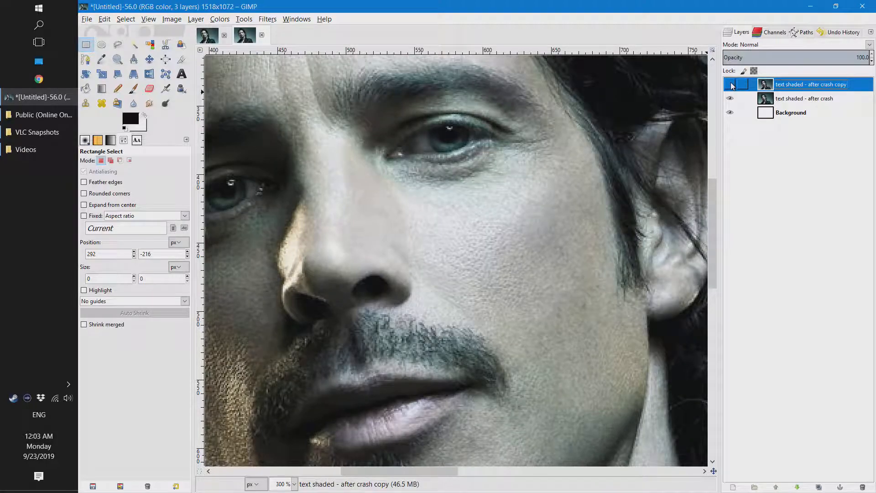
{"action": "left_click", "coordinate": [731, 85]}
{"action": "left_click", "coordinate": [731, 85]}
{"action": "left_click", "coordinate": [730, 85]}
- Compare the jacket collar and metal tab at 300% with the sharpened copy hidden and shown
{"action": "scroll", "coordinate": [598, 287], "scroll_direction": "down", "scroll_amount": 4}
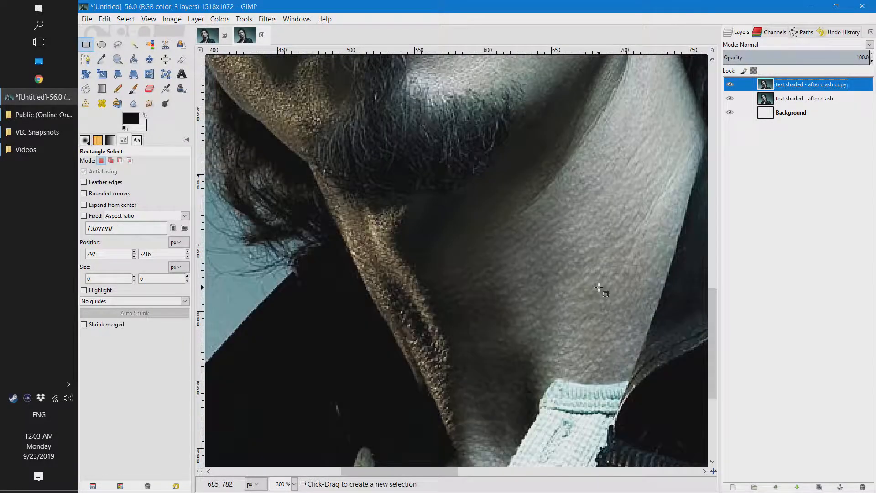
{"action": "scroll", "coordinate": [598, 287], "scroll_direction": "down", "scroll_amount": 3}
{"action": "scroll", "coordinate": [693, 348], "scroll_direction": "up", "scroll_amount": 3}
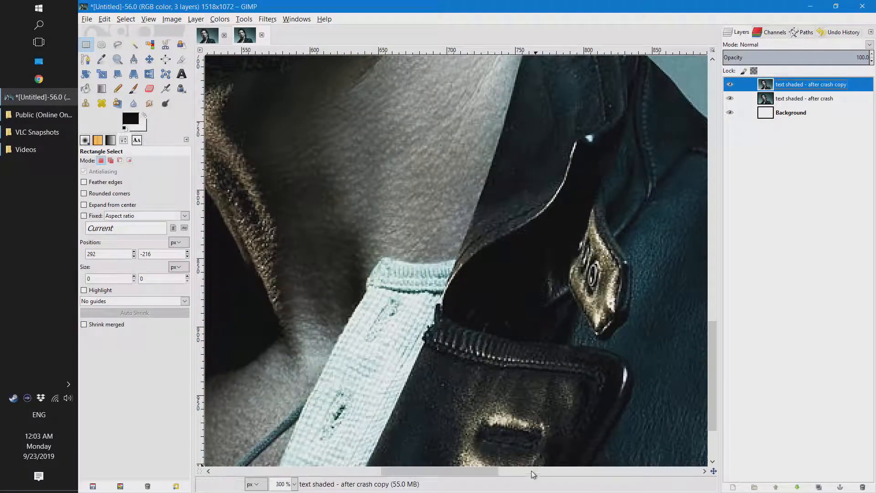
{"action": "left_click_drag", "start_coordinate": [487, 470], "coordinate": [516, 471]}
{"action": "left_click", "coordinate": [733, 86]}
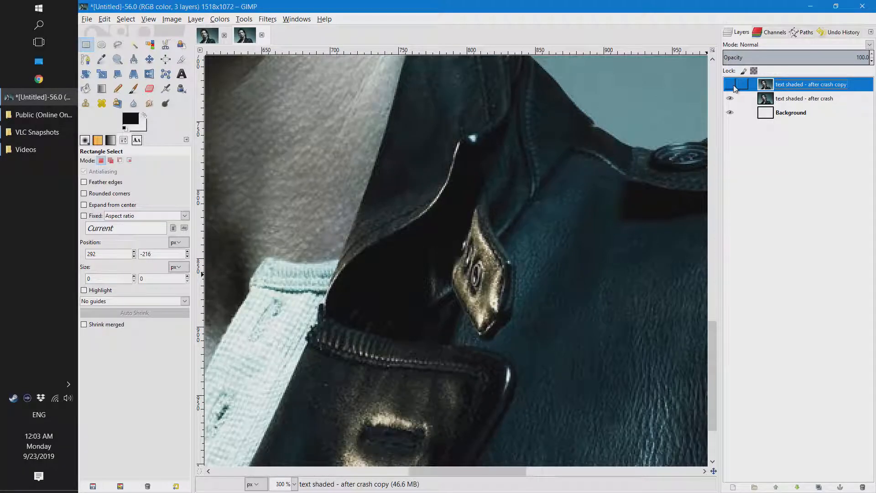
{"action": "left_click", "coordinate": [733, 86]}
{"action": "left_click", "coordinate": [732, 86]}
{"action": "left_click", "coordinate": [733, 86]}
- Compare the lapel and shirt buttons with the sharpened copy hidden and shown, leaving the copy visible
{"action": "left_click_drag", "start_coordinate": [492, 470], "coordinate": [368, 476]}
{"action": "scroll", "coordinate": [359, 361], "scroll_direction": "down", "scroll_amount": 3}
{"action": "left_click", "coordinate": [730, 84]}
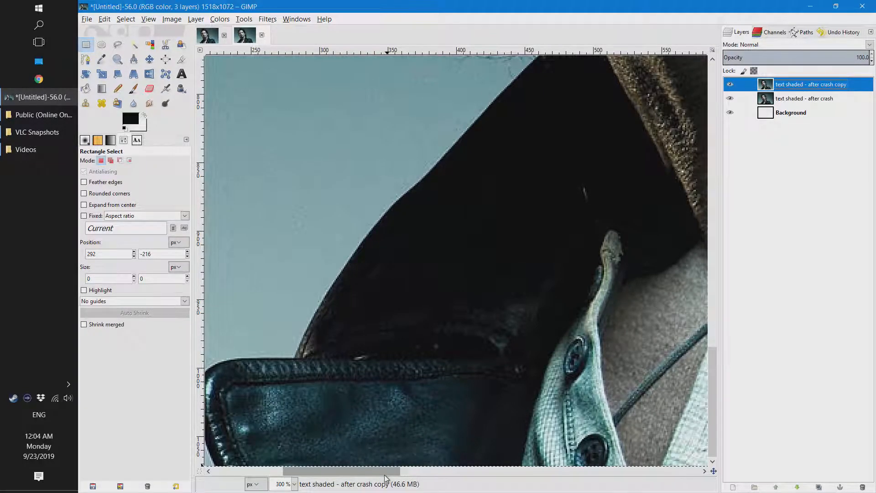
{"action": "scroll", "coordinate": [394, 472], "scroll_direction": "right", "scroll_amount": 2}
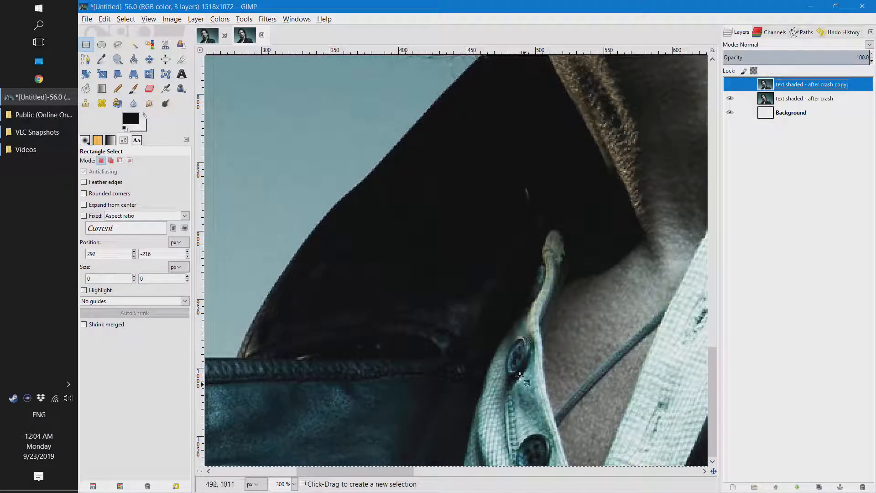
{"action": "left_click", "coordinate": [731, 85]}
{"action": "left_click", "coordinate": [730, 85]}
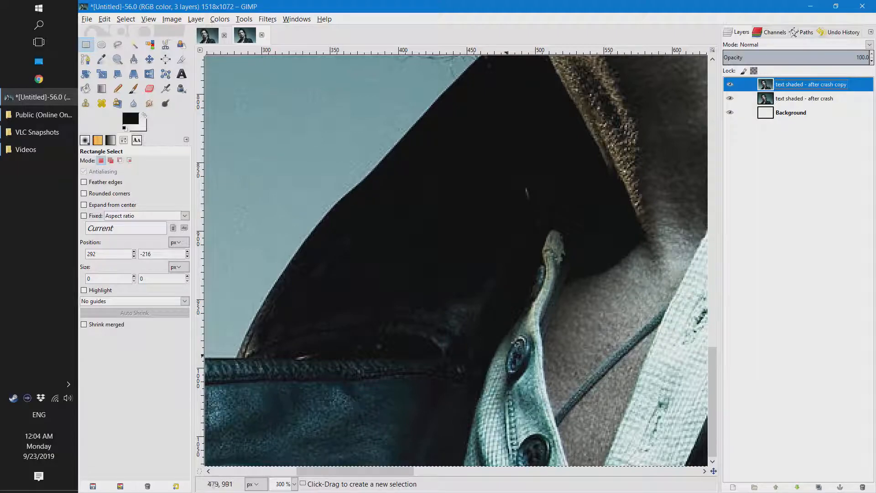
- Examine the sharpened portrait as a whole and close up on the face, and make the sharpened copy the active layer
{"action": "scroll", "coordinate": [540, 249], "scroll_direction": "down", "scroll_amount": 3}
{"action": "scroll", "coordinate": [556, 209], "scroll_direction": "down", "scroll_amount": 2}
{"action": "scroll", "coordinate": [411, 267], "scroll_direction": "up", "scroll_amount": 1}
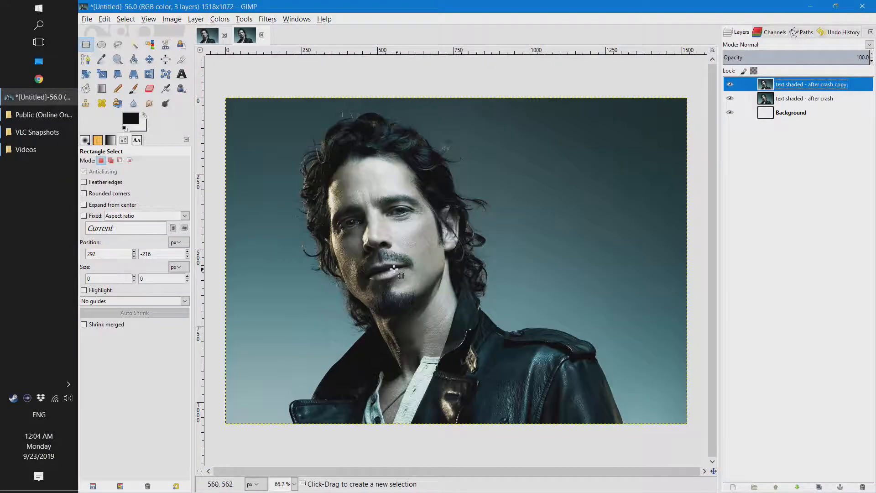
{"action": "scroll", "coordinate": [380, 257], "scroll_direction": "up", "scroll_amount": 1}
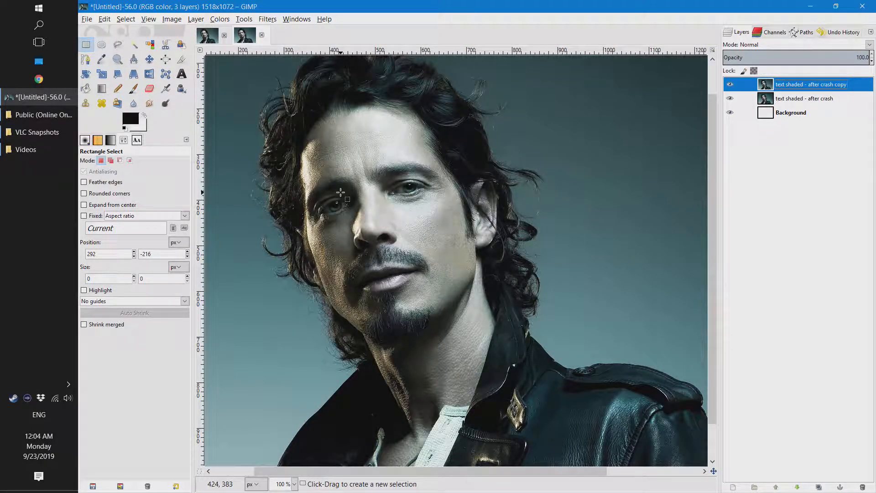
{"action": "scroll", "coordinate": [340, 192], "scroll_direction": "up", "scroll_amount": 3}
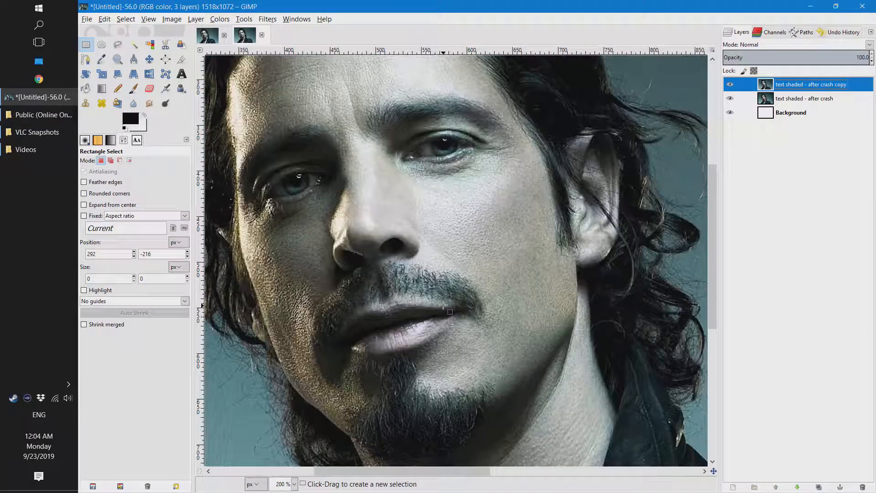
{"action": "scroll", "coordinate": [447, 289], "scroll_direction": "down", "scroll_amount": 2}
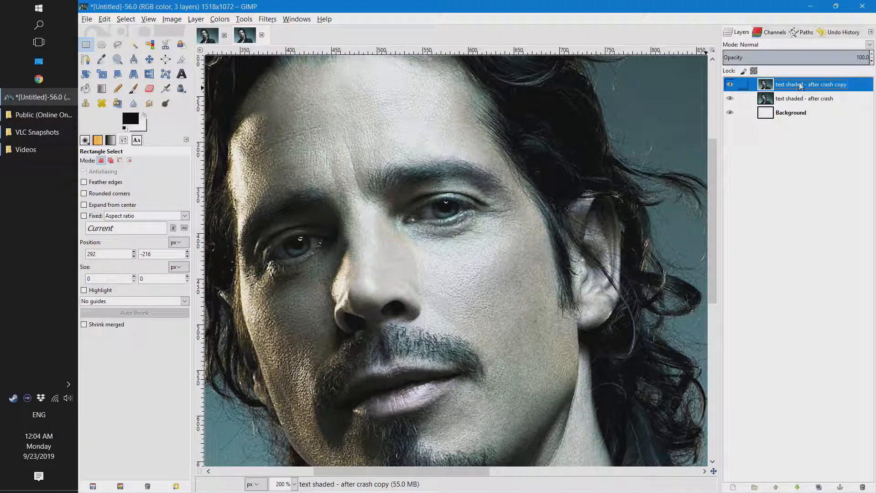
{"action": "left_click", "coordinate": [795, 99]}
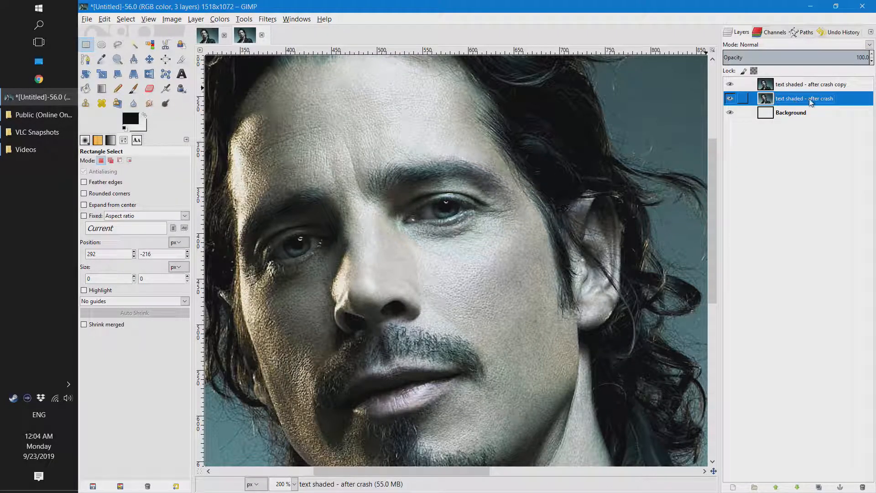
{"action": "left_click", "coordinate": [821, 86]}
{"action": "left_click", "coordinate": [818, 99]}
{"action": "left_click", "coordinate": [821, 86]}
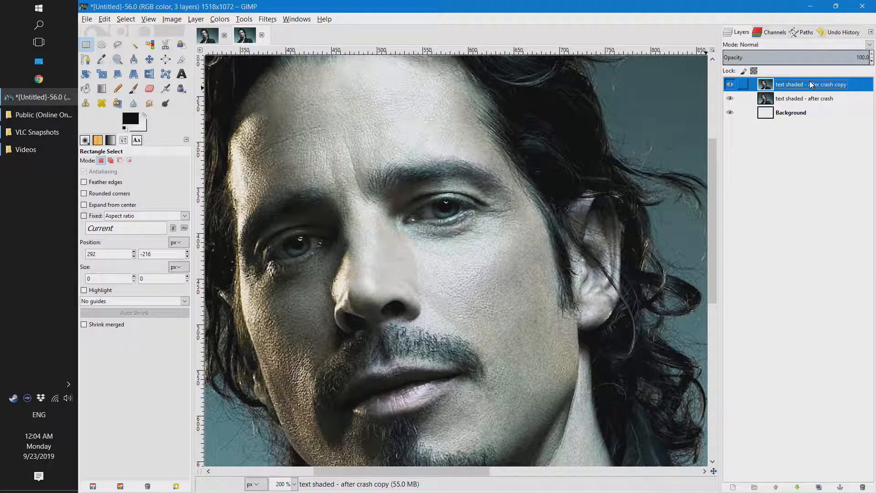
- Try the sharpened copy at about 52% opacity, restore it to 100%, and inspect the face at full opacity
{"action": "mouse_move", "coordinate": [852, 56]}
{"action": "left_mouse_down"}
{"action": "mouse_move", "coordinate": [722, 63]}
{"action": "mouse_move", "coordinate": [840, 59]}
{"action": "left_mouse_up"}
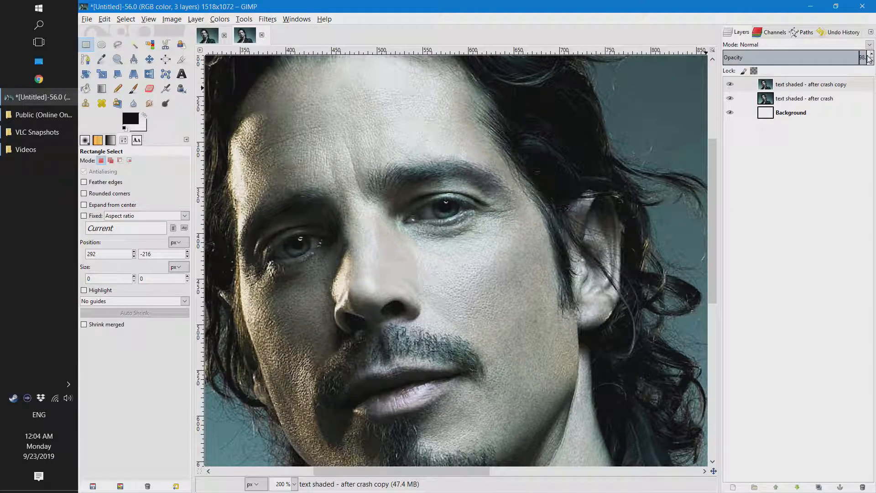
{"action": "left_click_drag", "start_coordinate": [860, 57], "coordinate": [821, 66]}
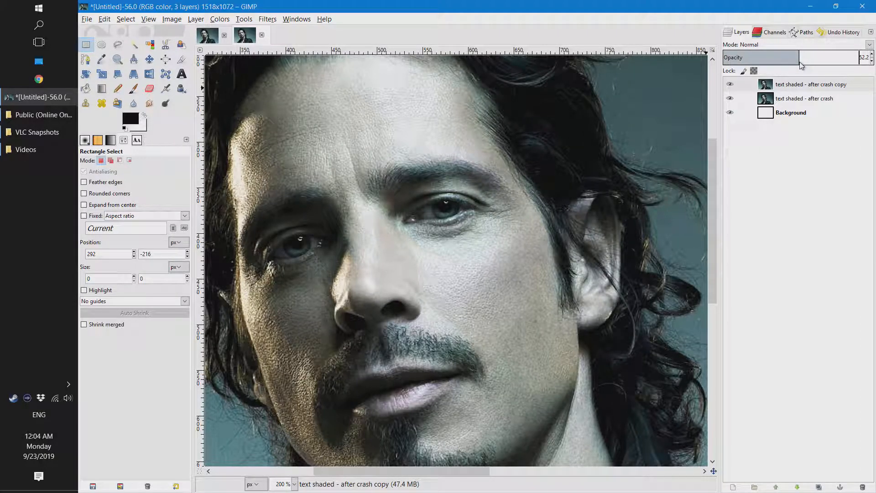
{"action": "left_click_drag", "start_coordinate": [800, 65], "coordinate": [872, 55]}
{"action": "scroll", "coordinate": [461, 247], "scroll_direction": "down", "scroll_amount": 4}
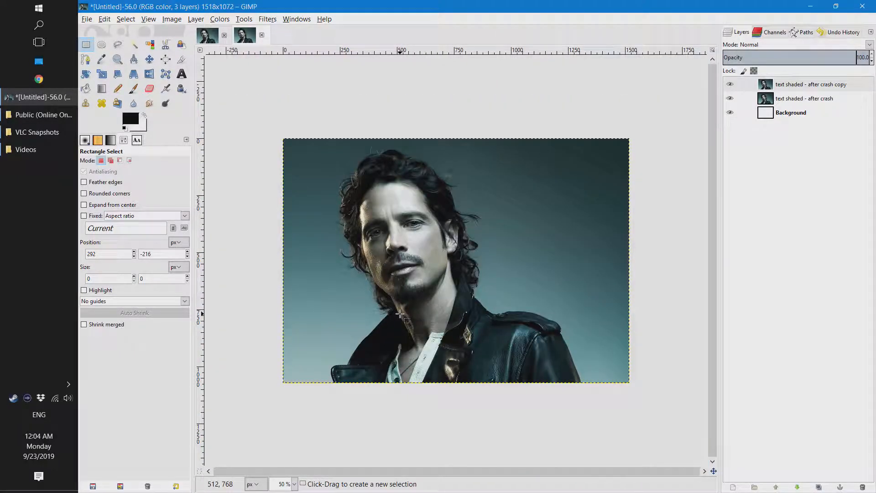
{"action": "scroll", "coordinate": [399, 288], "scroll_direction": "up", "scroll_amount": 5}
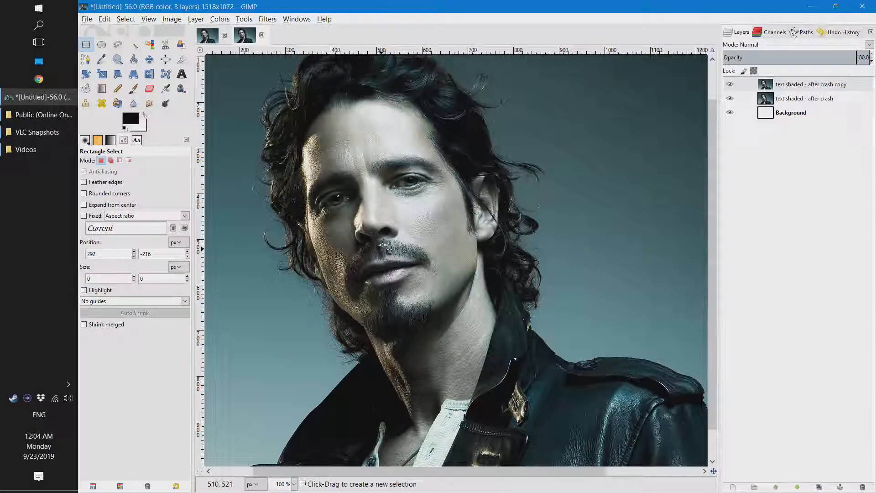
{"action": "scroll", "coordinate": [384, 227], "scroll_direction": "down", "scroll_amount": 3}
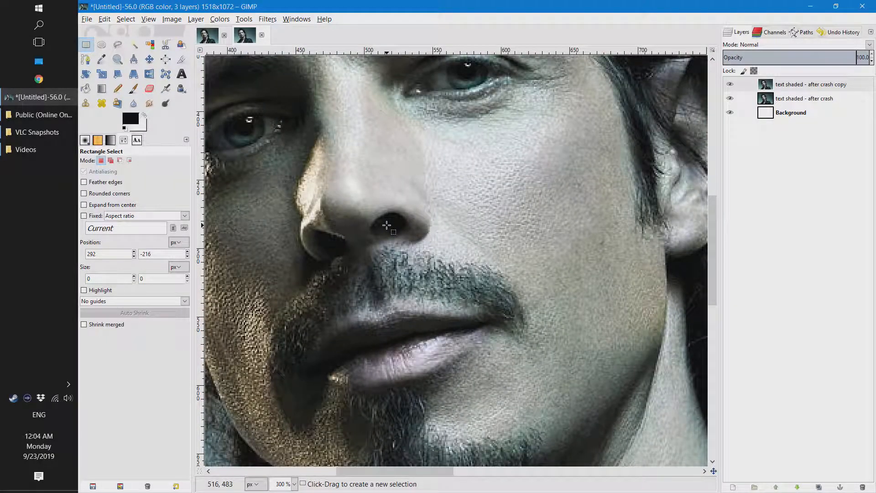